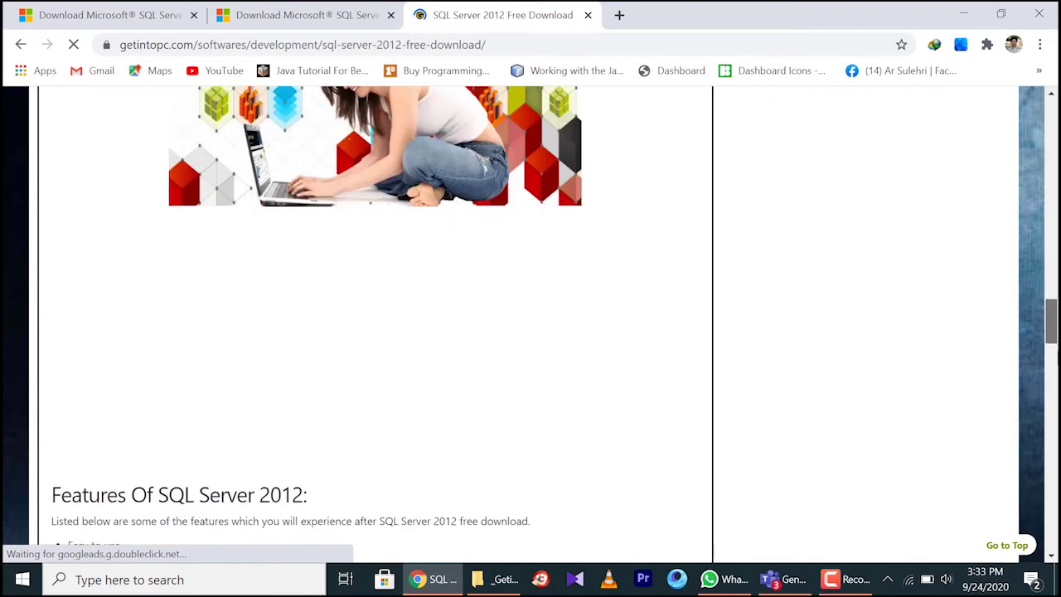
Step: Request the 64-bit SQL Server 2012 download from the page and dismiss the Download File Info dialog
scroll(373, 323, down, 8)
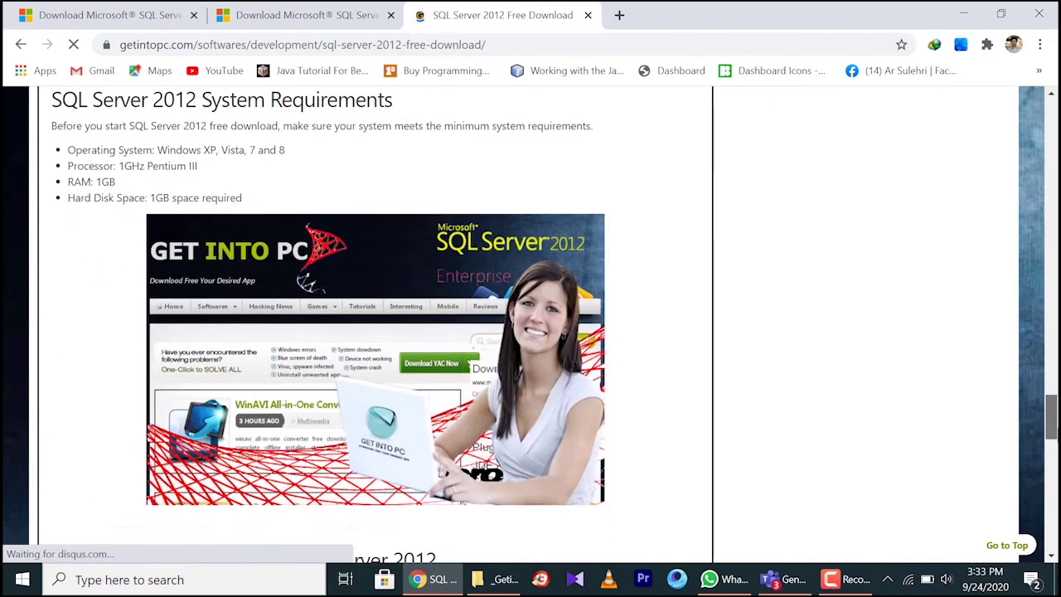
scroll(925, 439, down, 4)
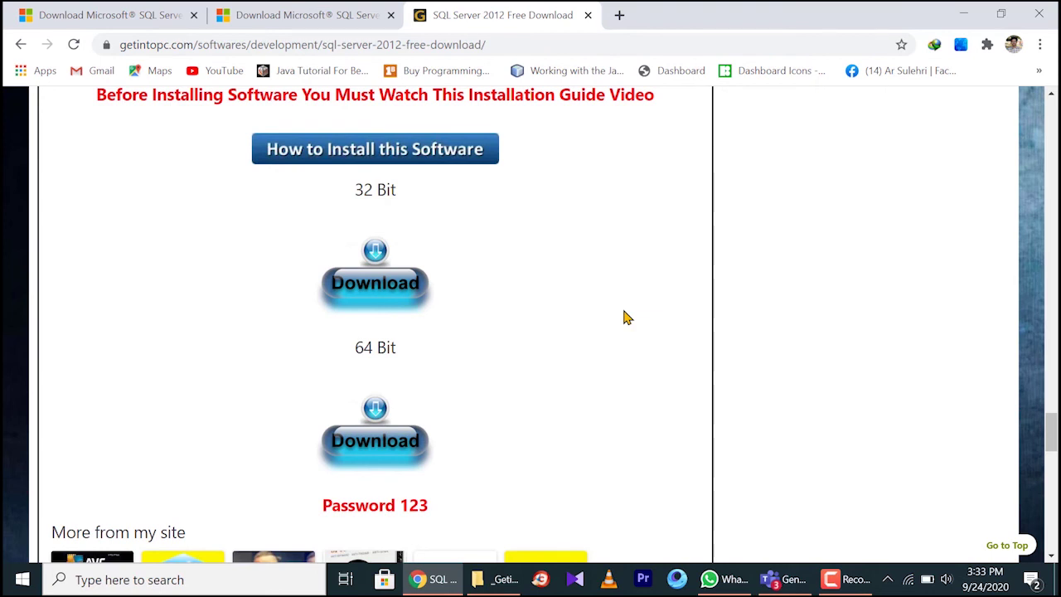
click(384, 432)
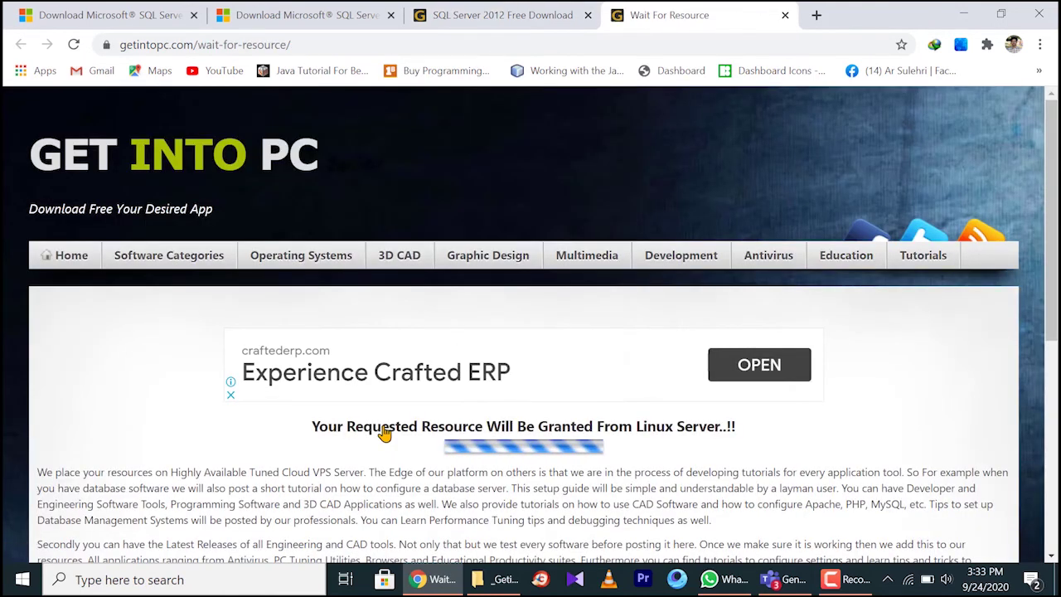
scroll(554, 348, down, 3)
scroll(530, 332, down, 2)
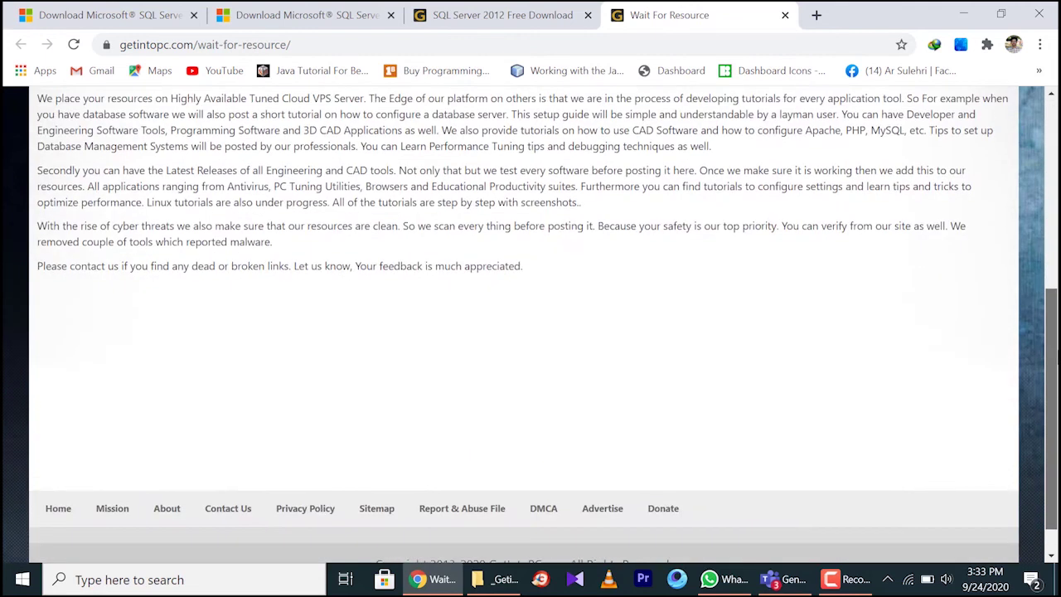
scroll(530, 331, up, 3)
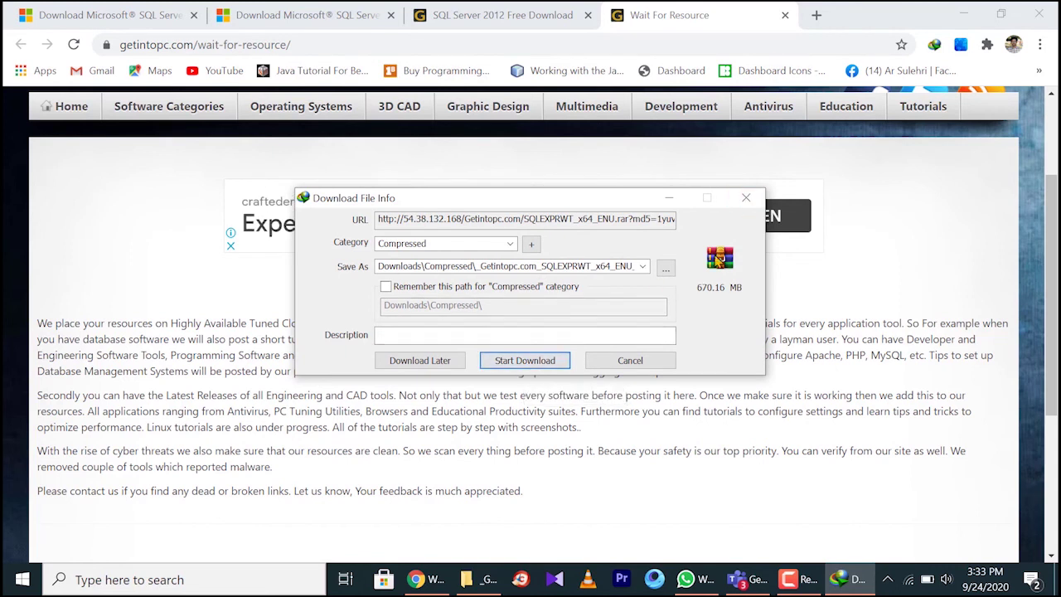
click(746, 203)
Step: Switch to File Explorer and open the extracted _Getintopc.com_SQLEXPRWT_x64_ENU folder inside Downloads\Compressed
click(500, 580)
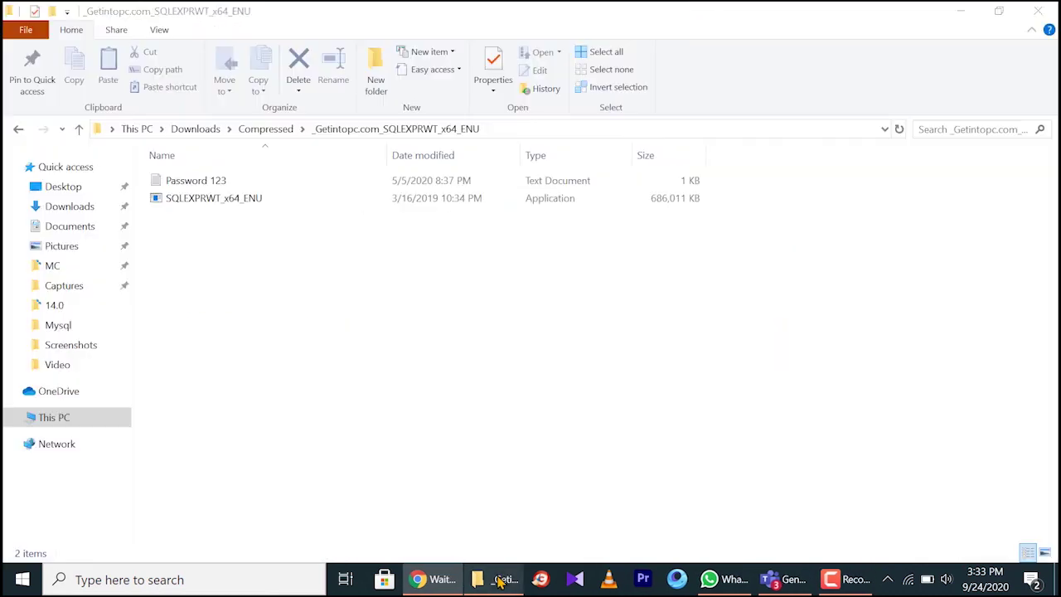
click(52, 207)
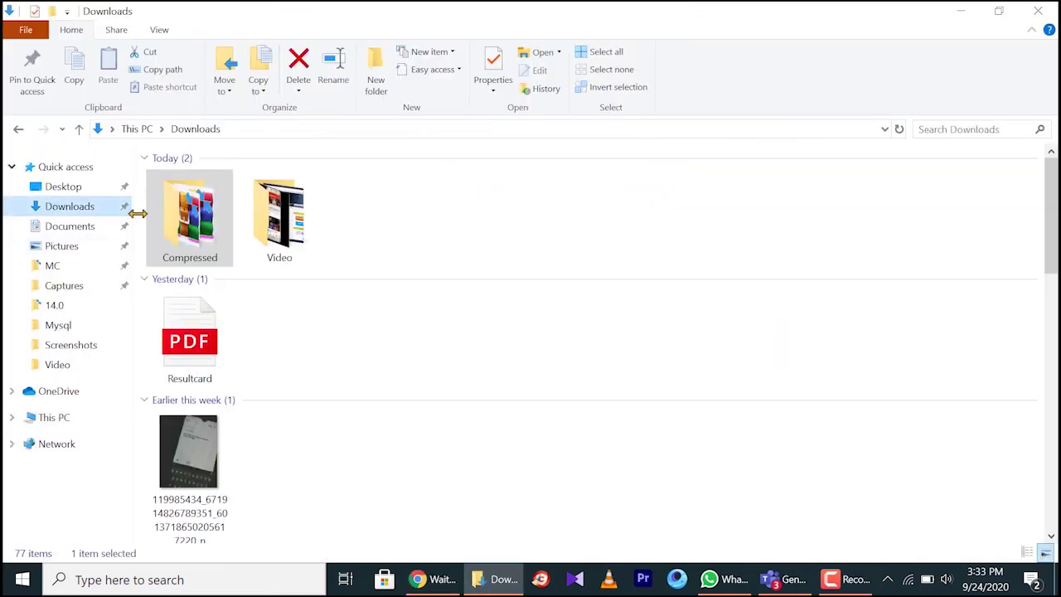
double_click(206, 232)
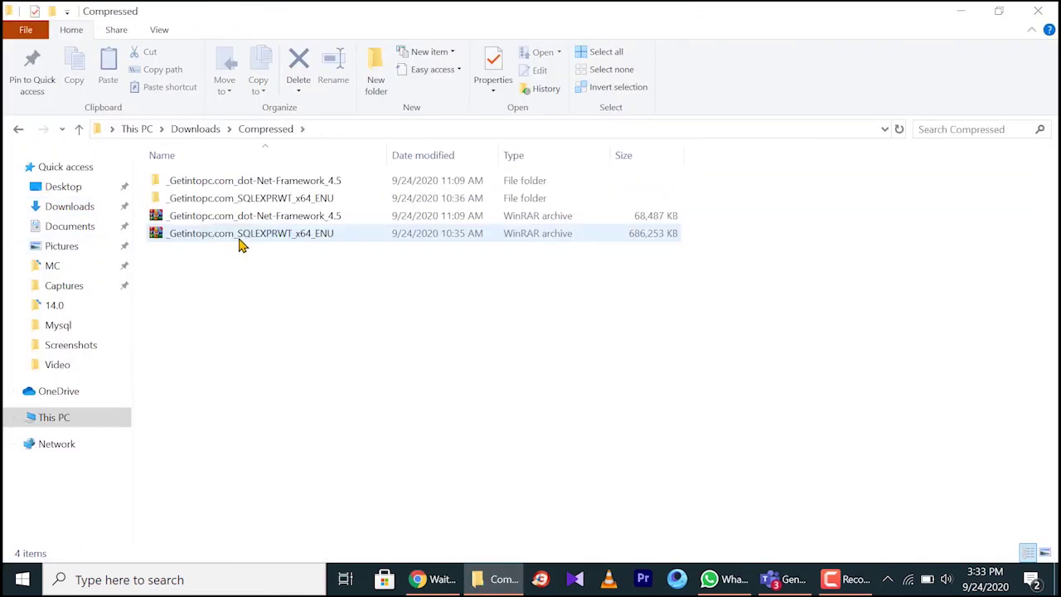
click(239, 238)
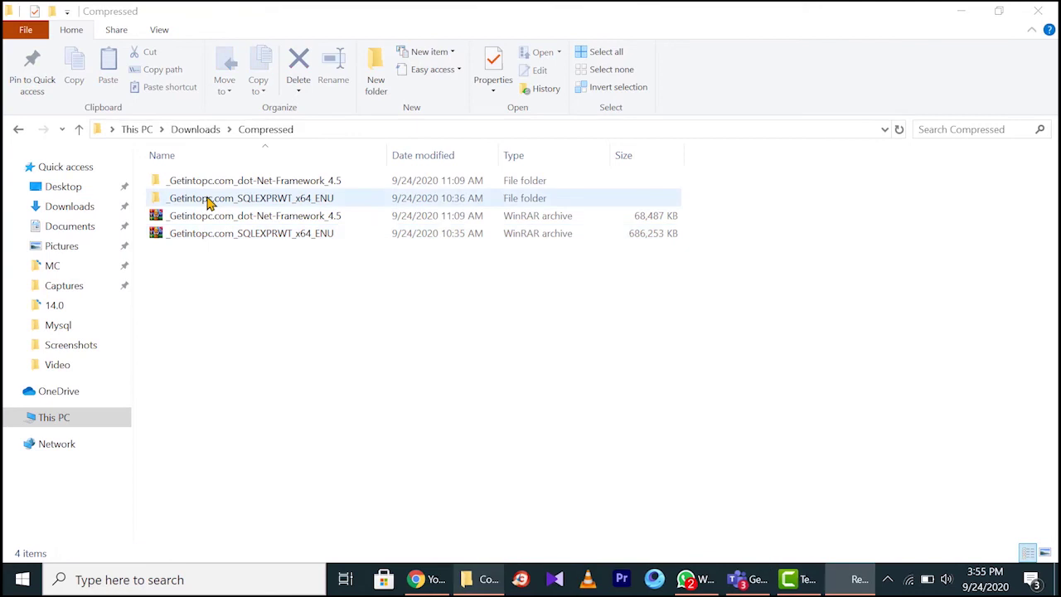
double_click(208, 200)
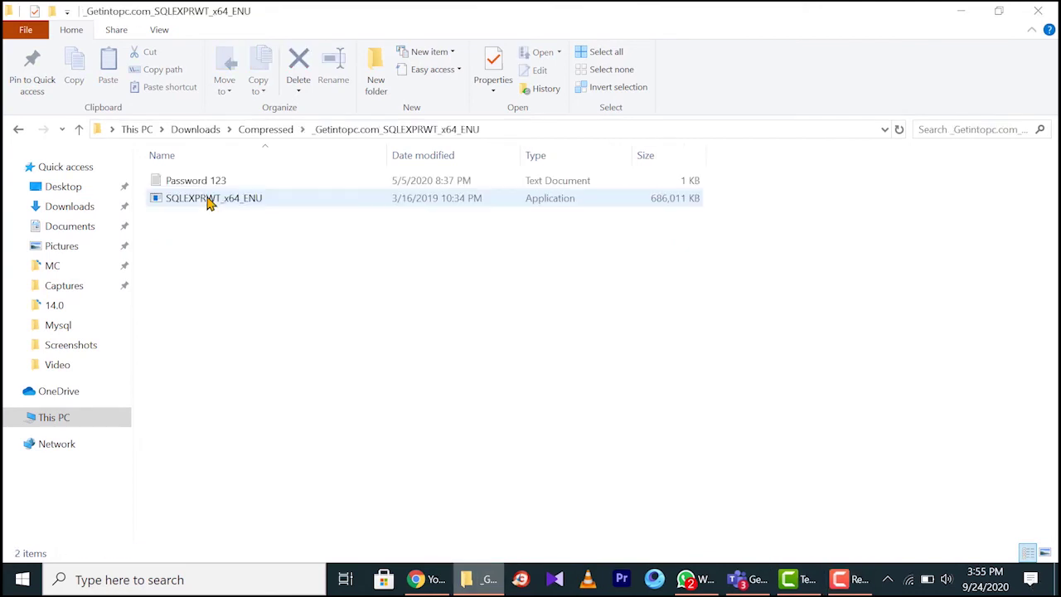
Step: Run the SQLEXPRWT_x64_ENU installer as administrator and launch a new SQL Server stand-alone installation
right_click(214, 202)
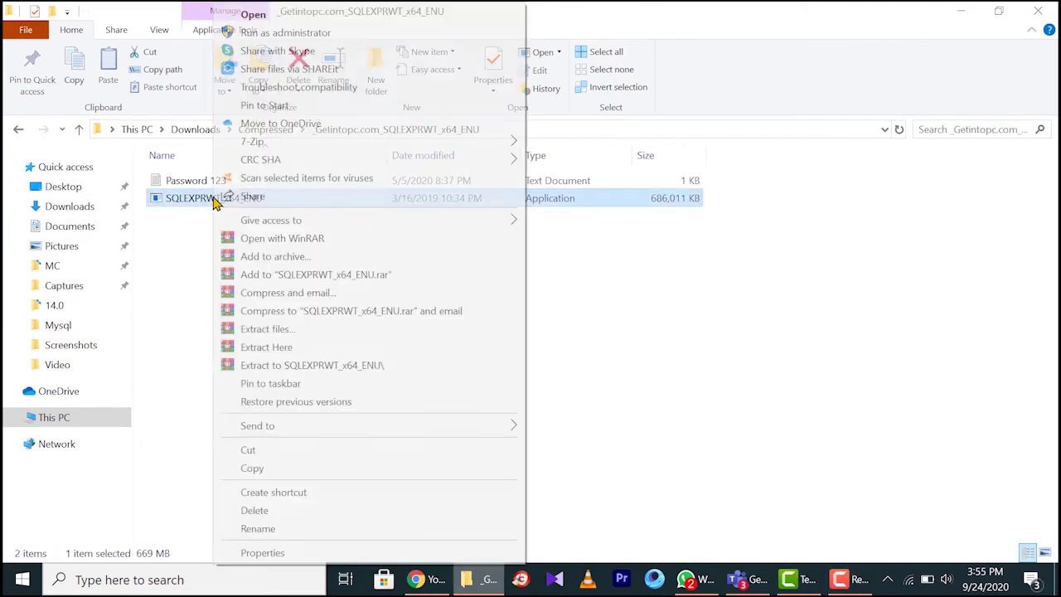
click(267, 38)
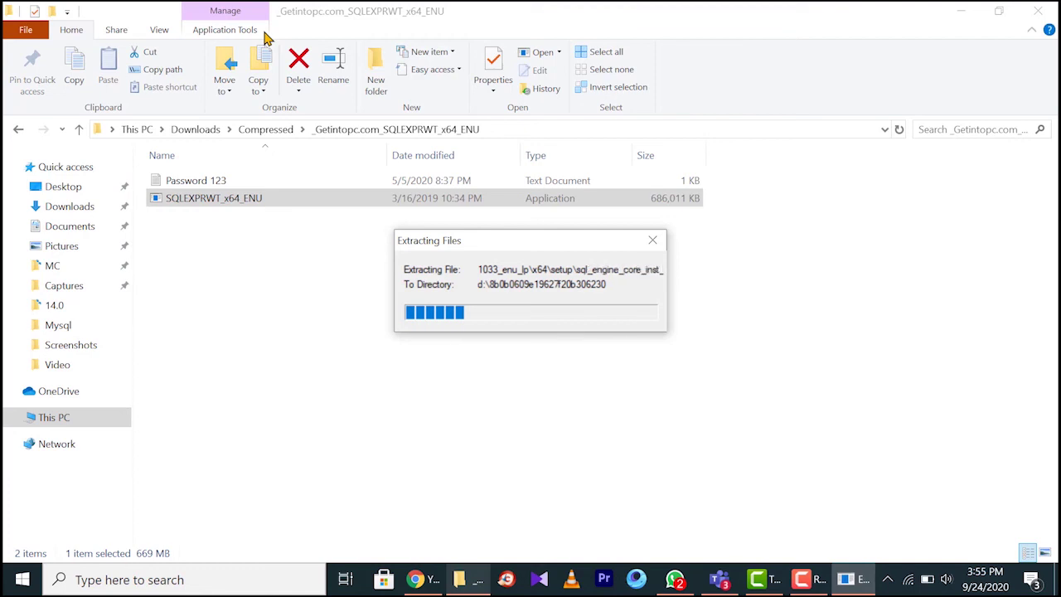
click(578, 123)
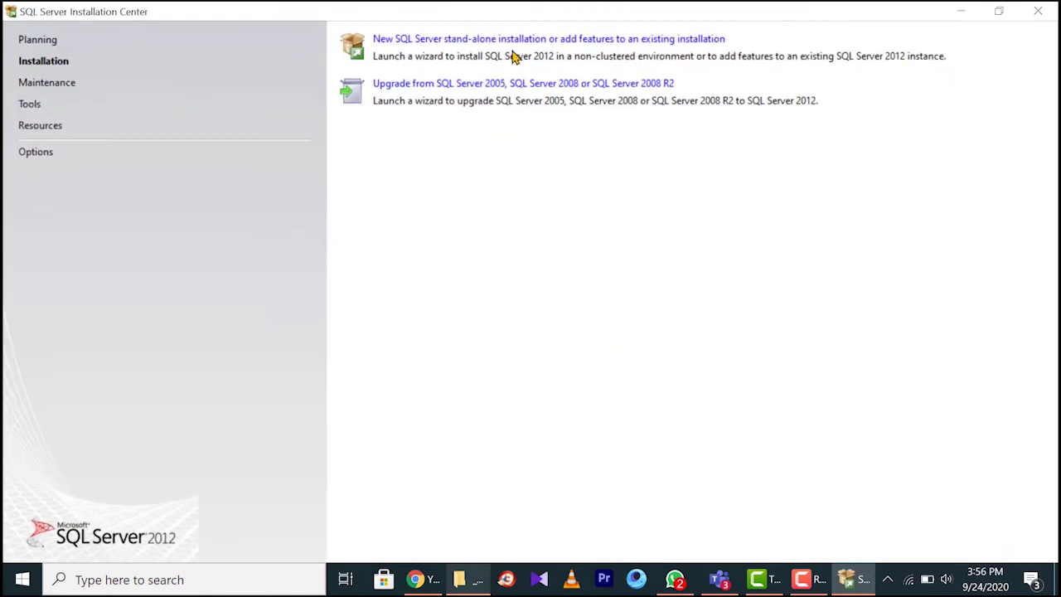
click(508, 43)
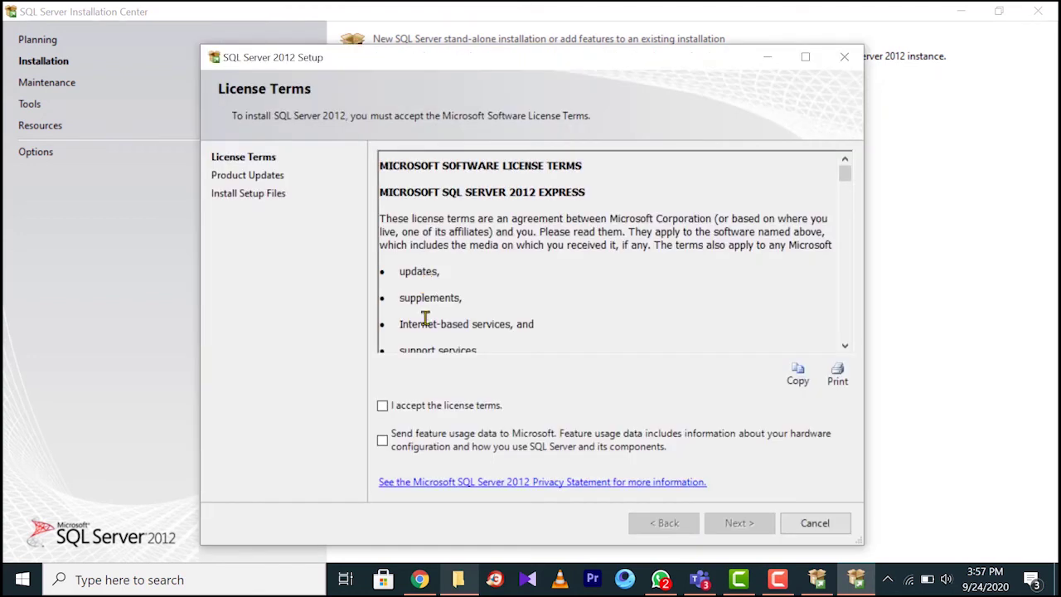
Step: Accept the license terms and continue past the Product Updates page
click(383, 410)
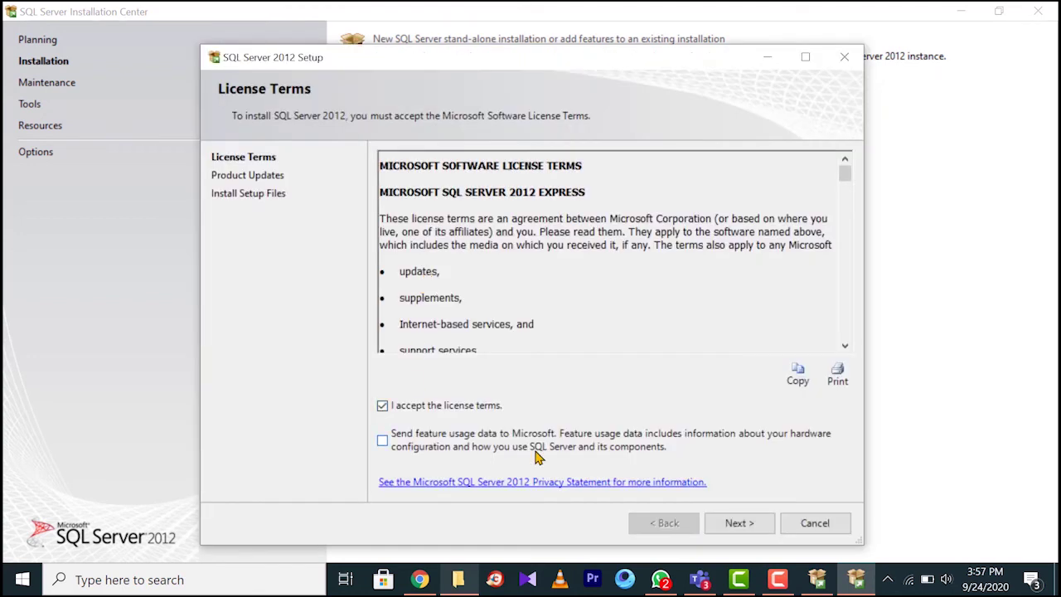
click(735, 523)
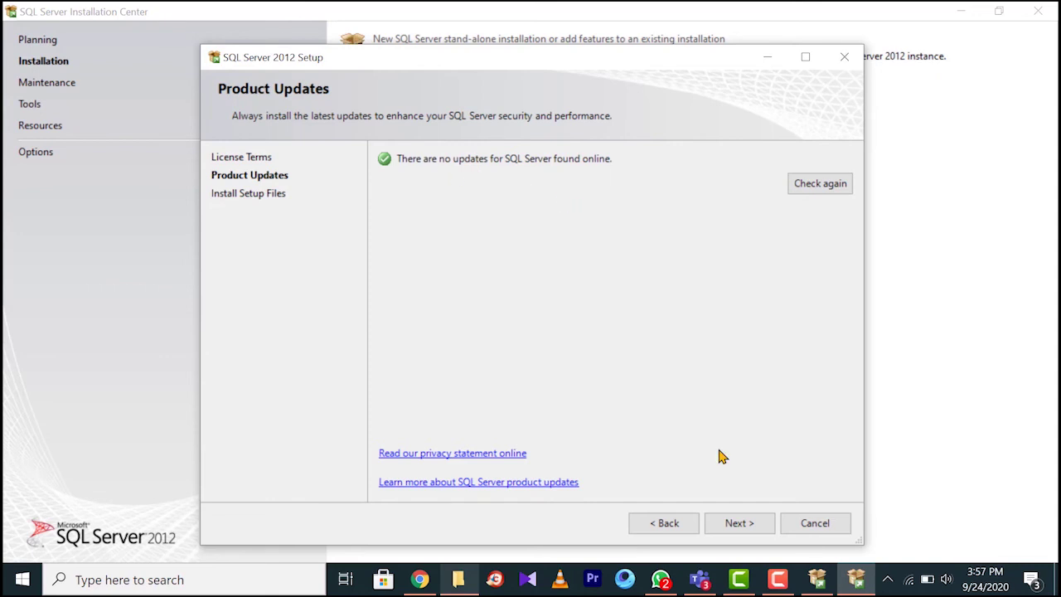
click(737, 528)
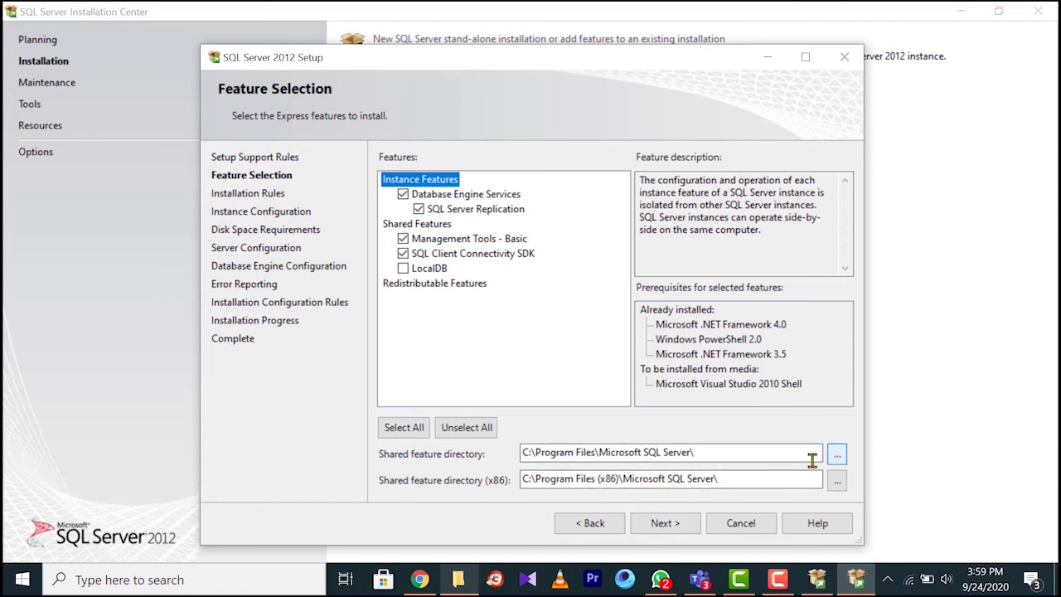
Step: Keep the preselected features and choose Default instance with the ID MSSQLSERVER for the installation
click(663, 523)
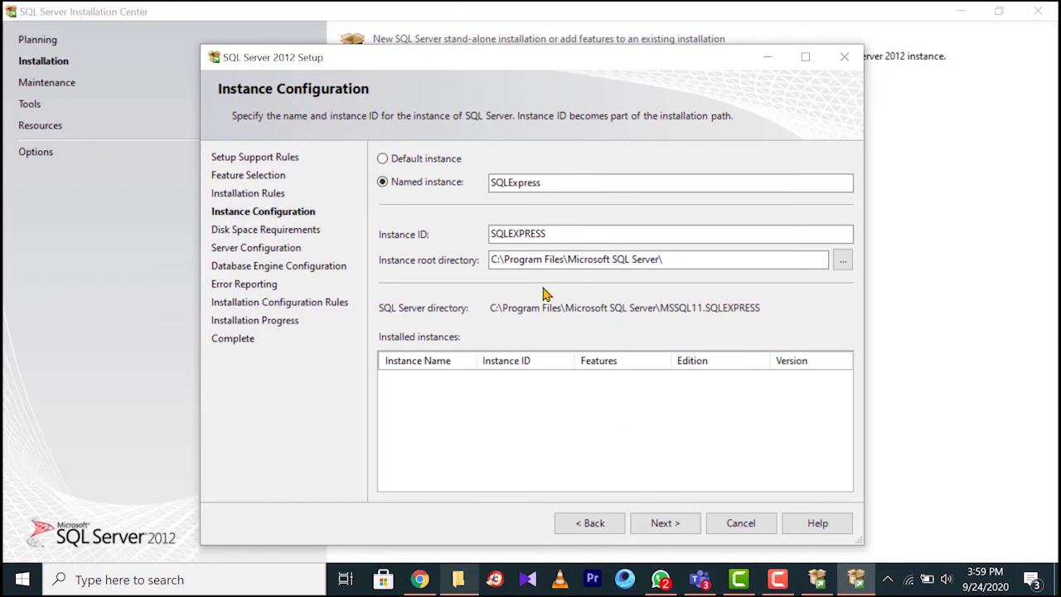
click(429, 165)
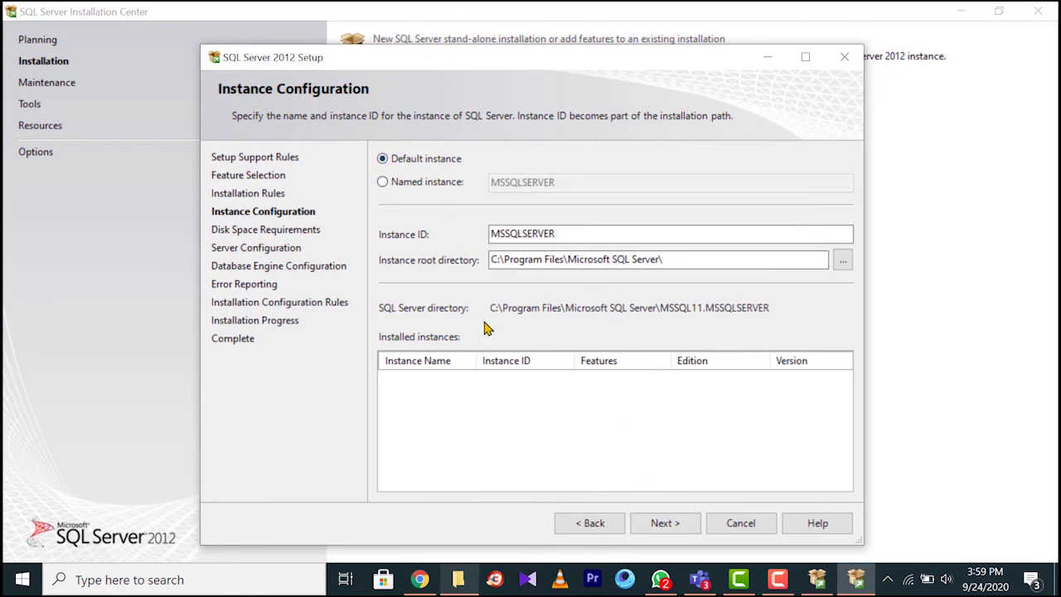
click(649, 520)
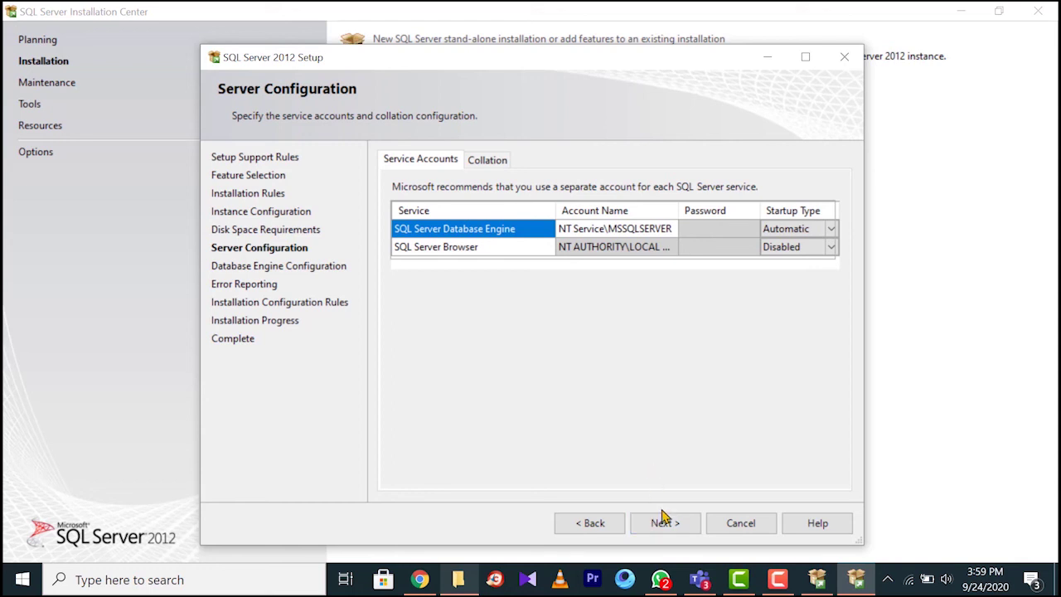
Step: Accept the default service accounts, keep Windows authentication mode for the Database Engine, and continue with error reports left off
click(665, 523)
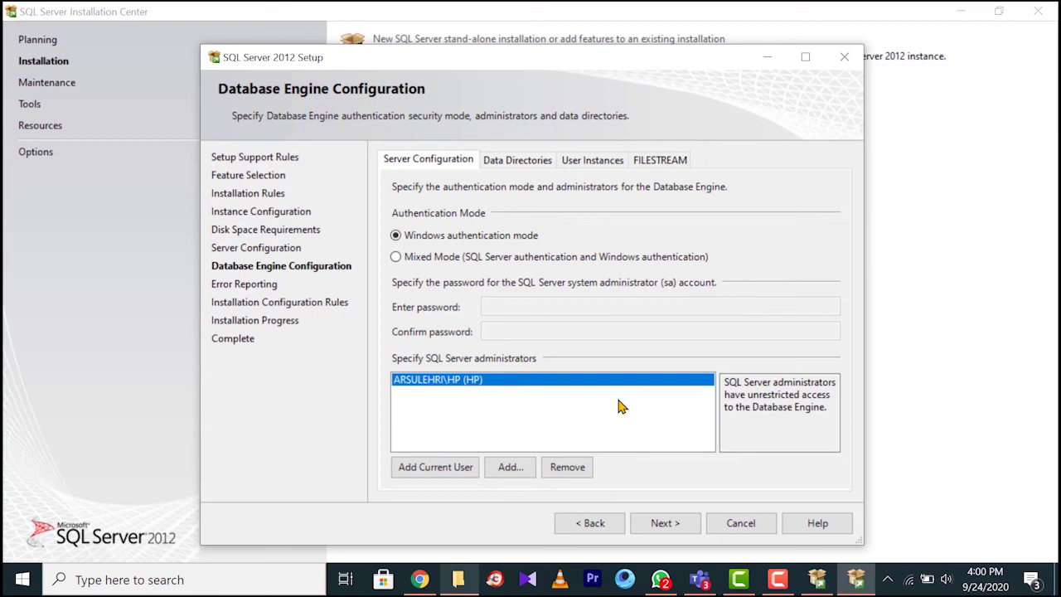
click(660, 533)
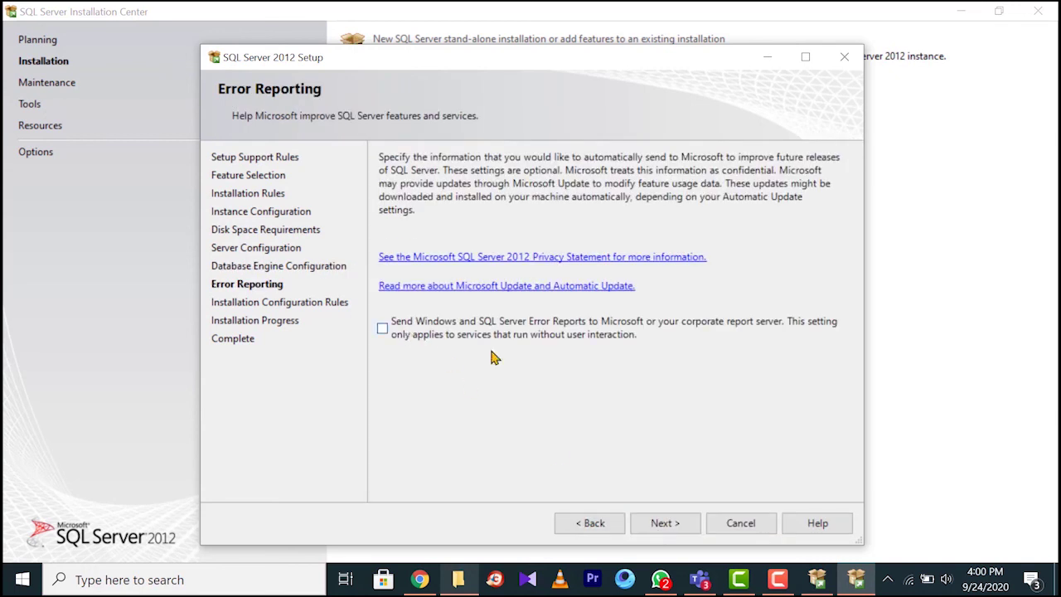
click(655, 529)
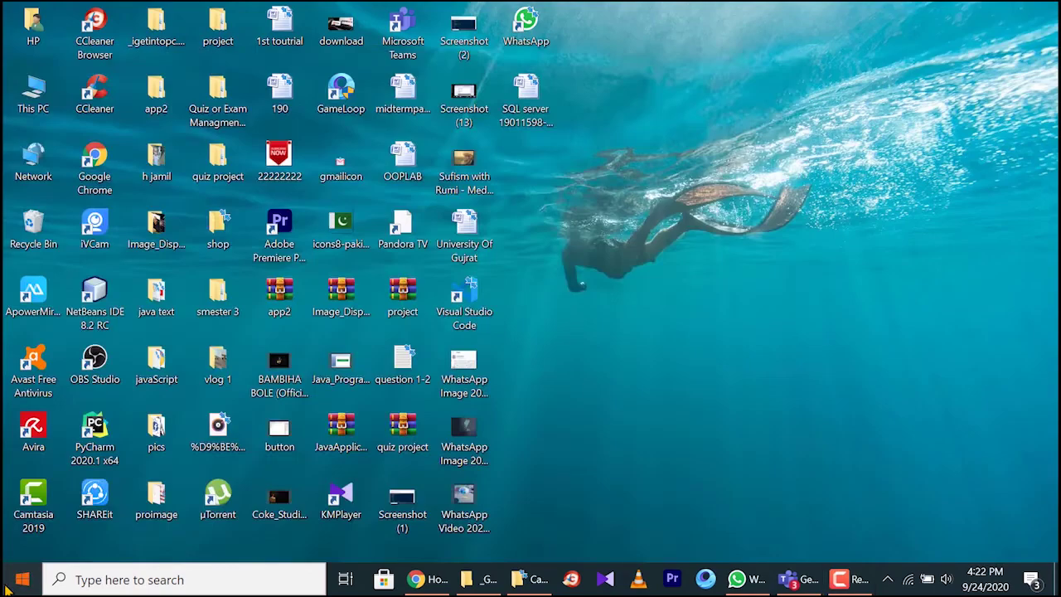
Step: Open SQL Server Management Studio and connect to the local Database Engine using Windows Authentication
click(9, 587)
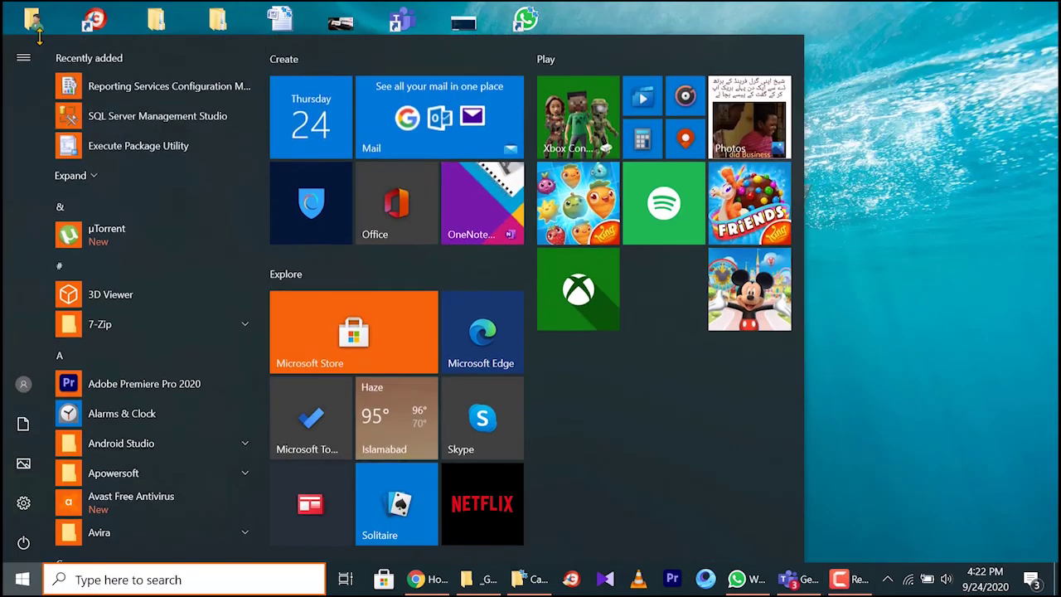
click(98, 123)
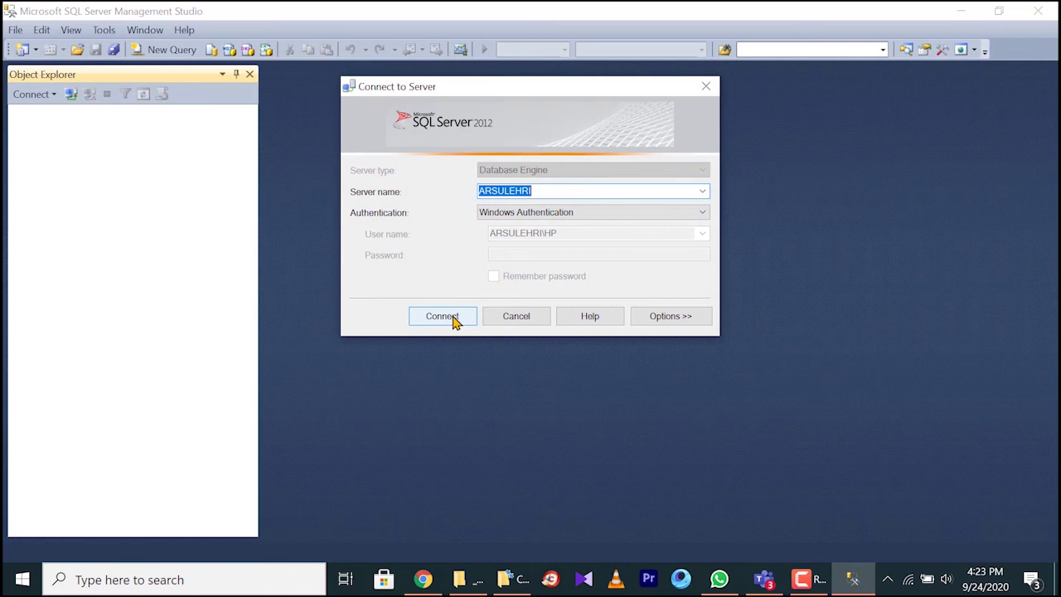
click(561, 213)
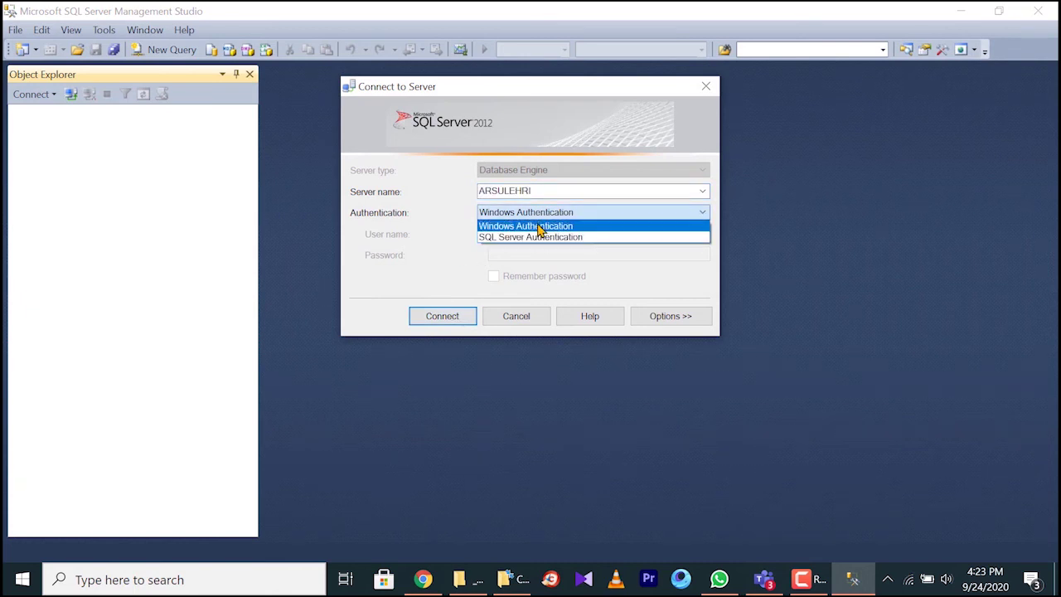
click(542, 214)
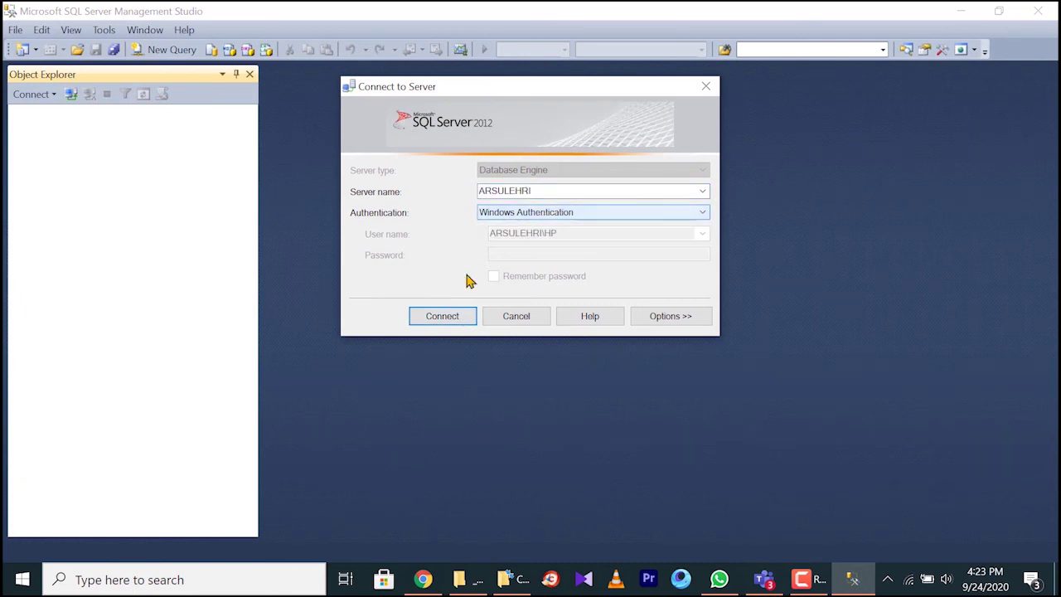
click(435, 318)
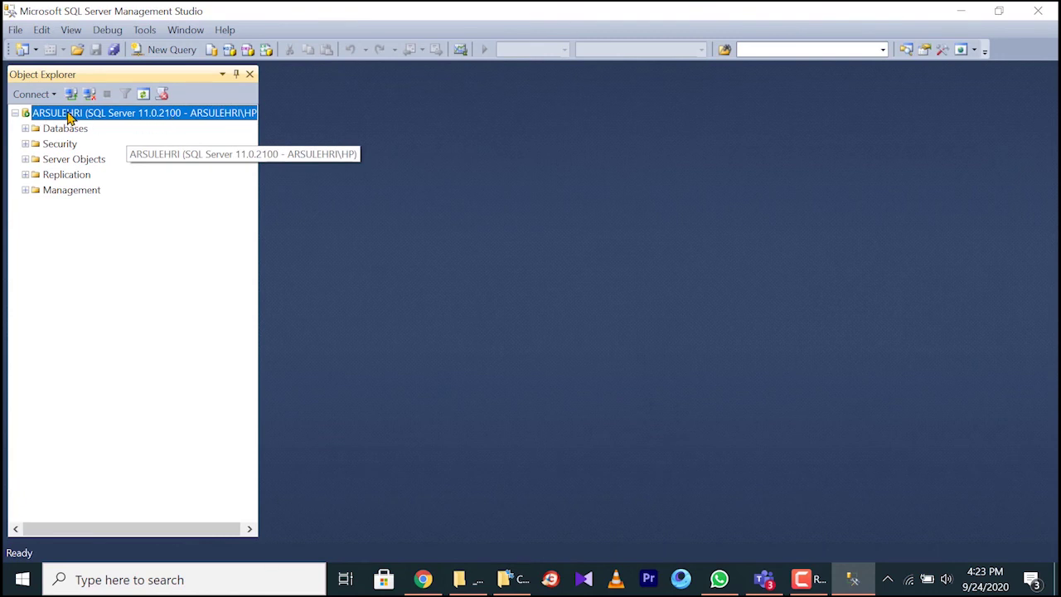
Step: Set the server's authentication to SQL Server and Windows Authentication mode in its security properties
right_click(69, 116)
click(101, 374)
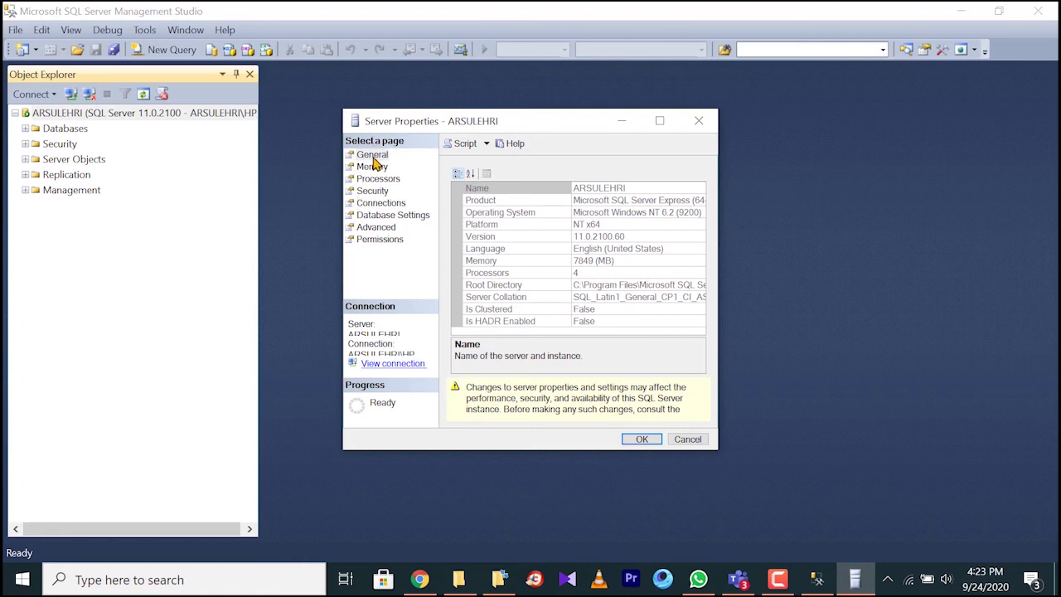
click(373, 192)
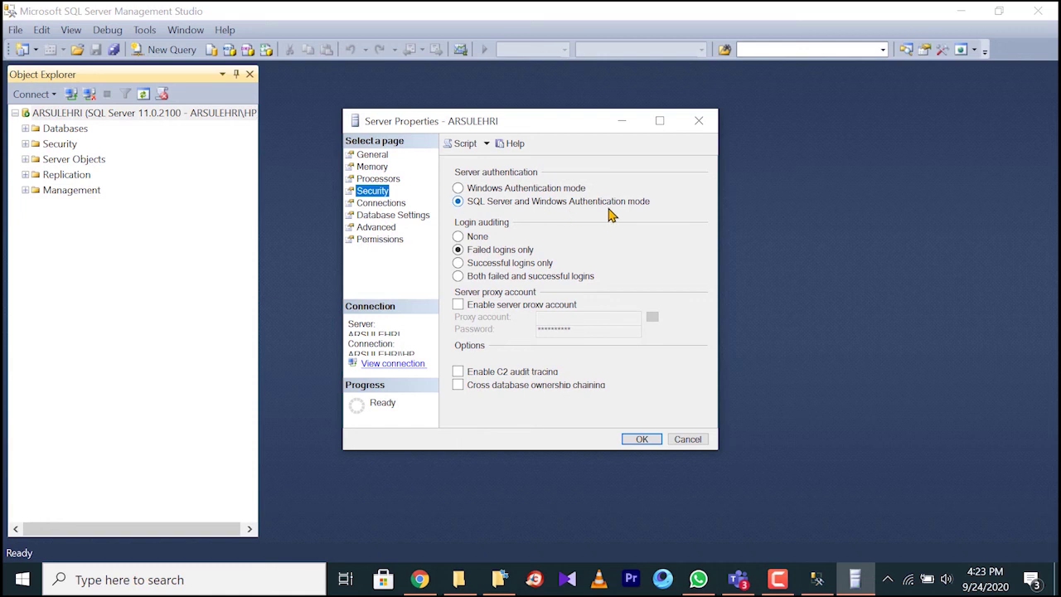
click(642, 438)
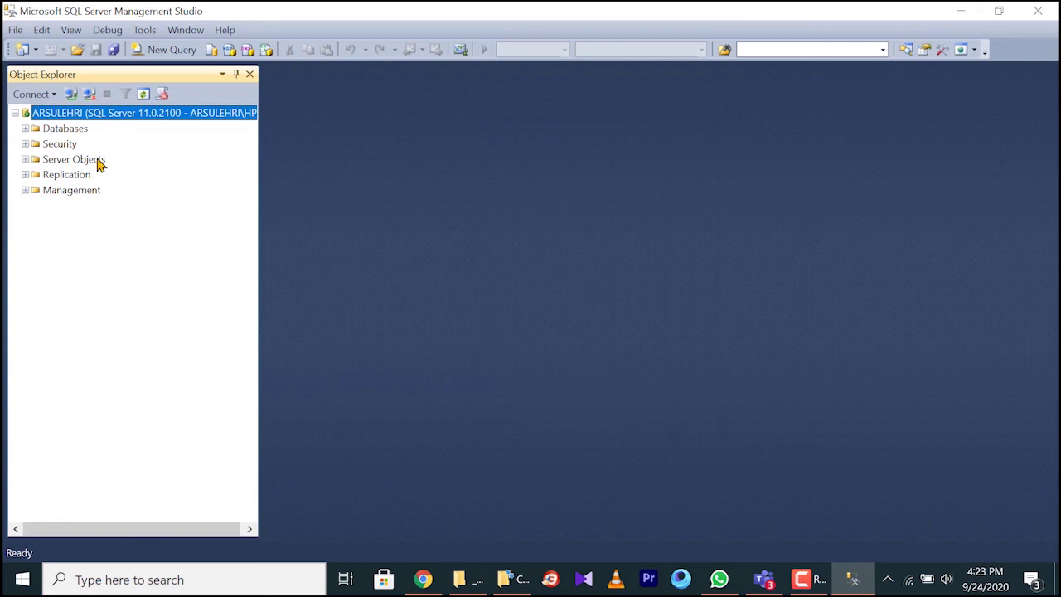
Step: Start a new login under Security with SQL Server authentication and enter its login name and password
click(26, 144)
click(60, 166)
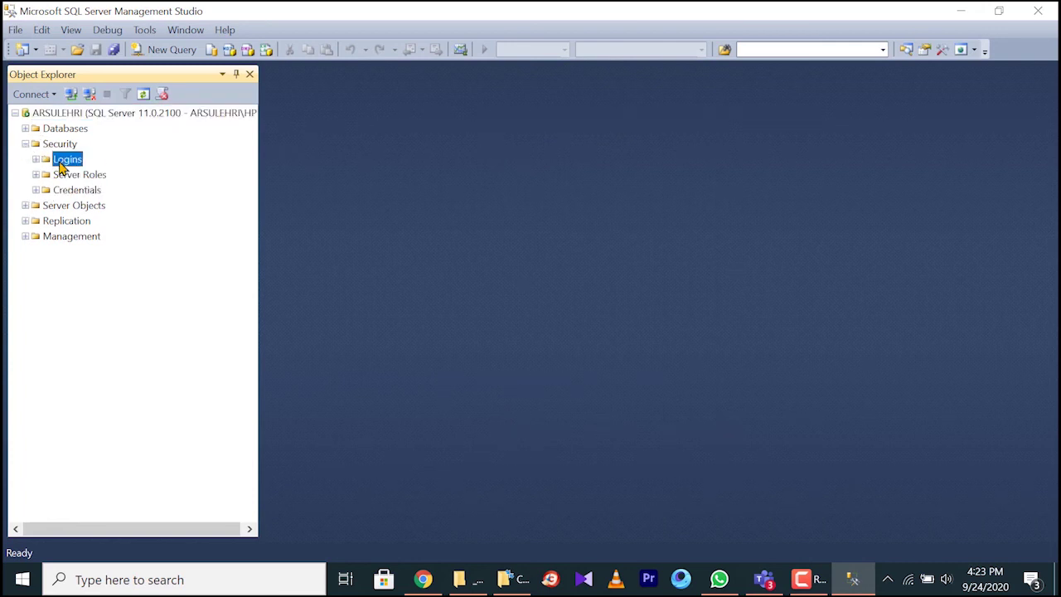
right_click(59, 166)
click(83, 169)
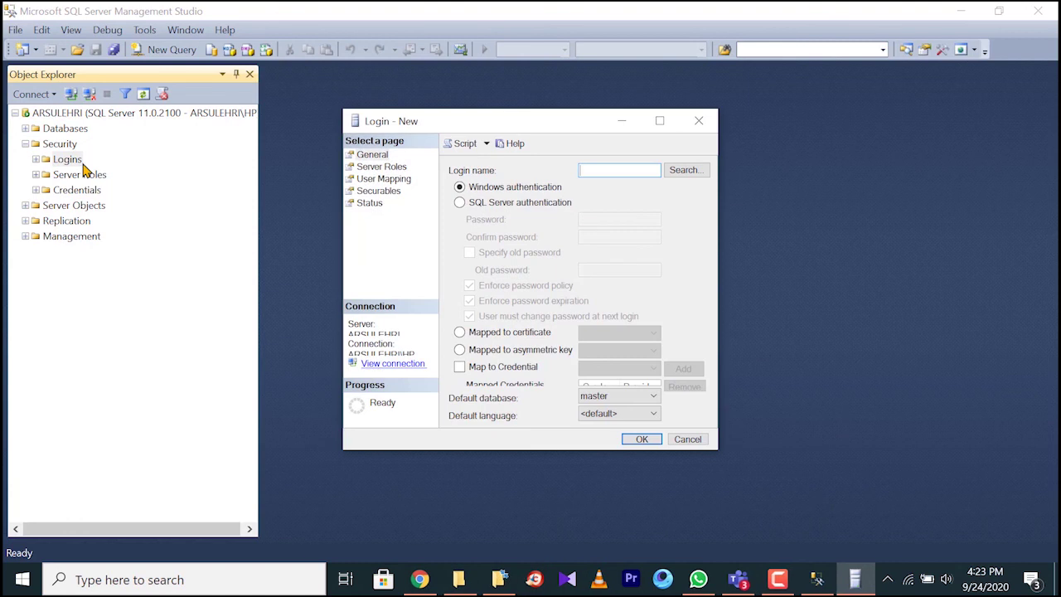
click(469, 203)
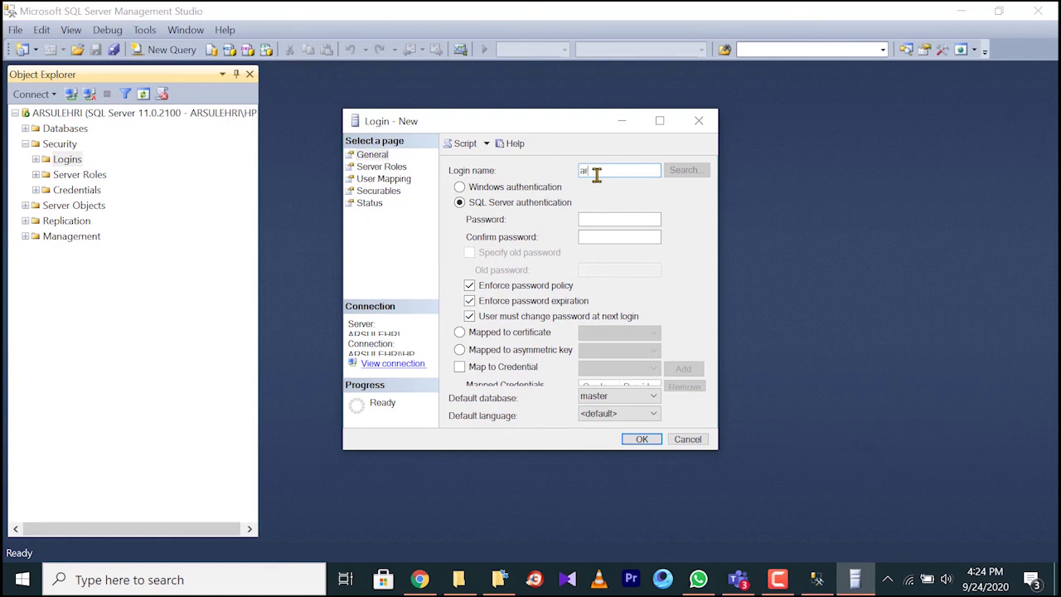
click(646, 222)
Step: Assign the sysadmin server role to the new login and create it
click(381, 168)
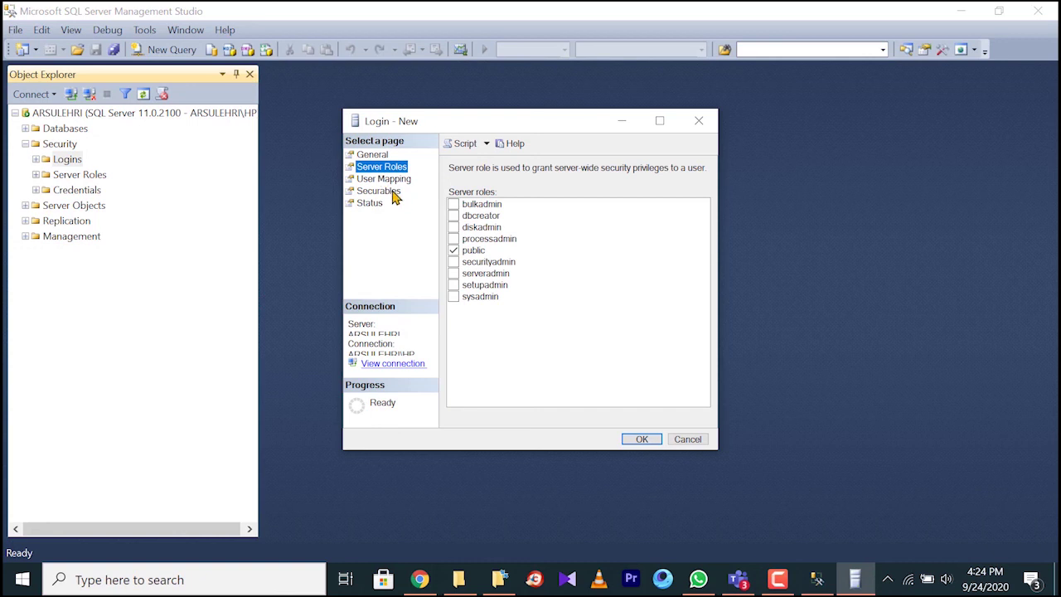
click(458, 298)
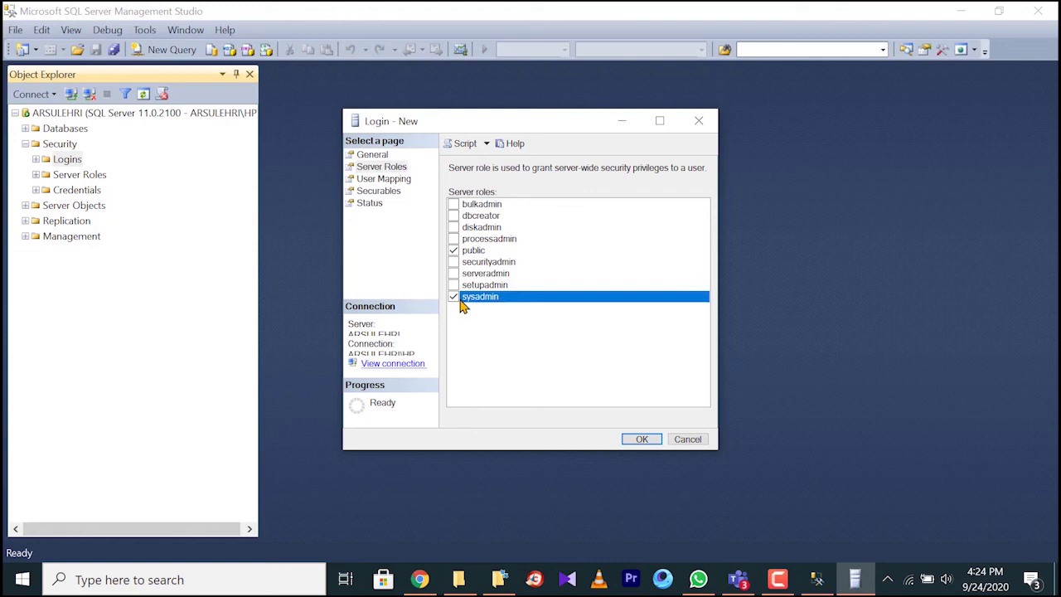
click(641, 439)
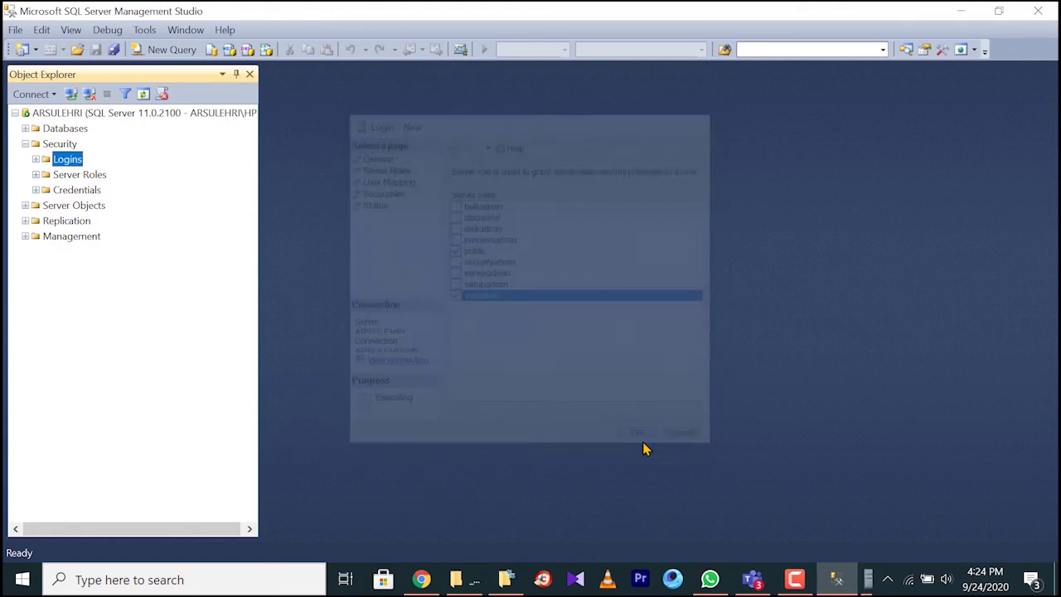